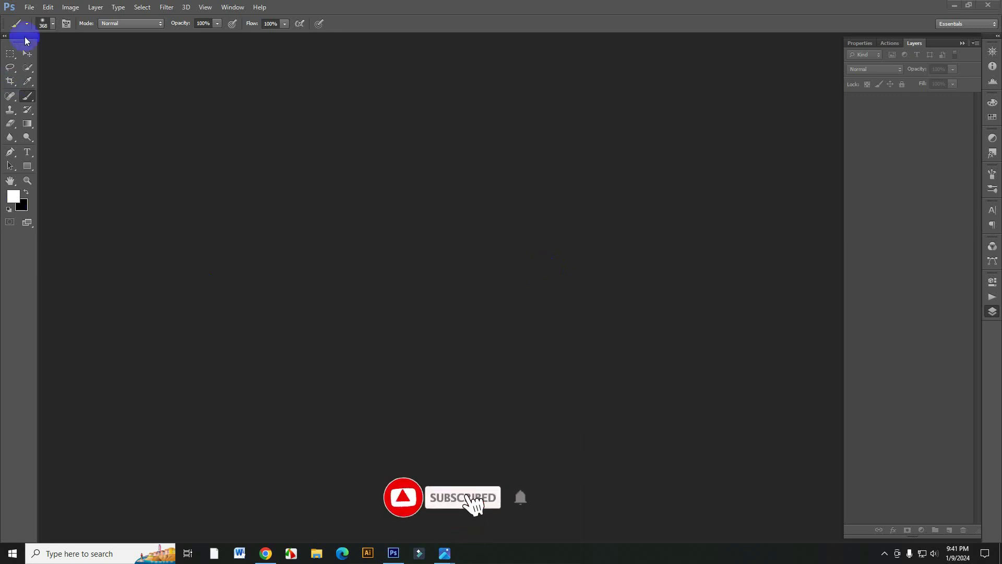
Open the pexels-nataliya-vaitkevich-5605488 still-life photo.
left_click(29, 8)
left_click(31, 30)
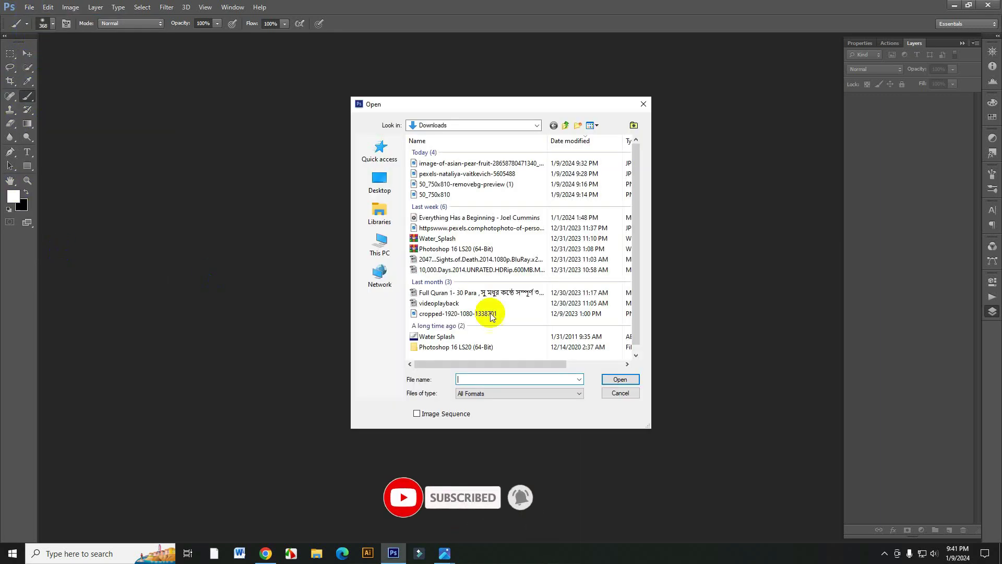
left_click(461, 173)
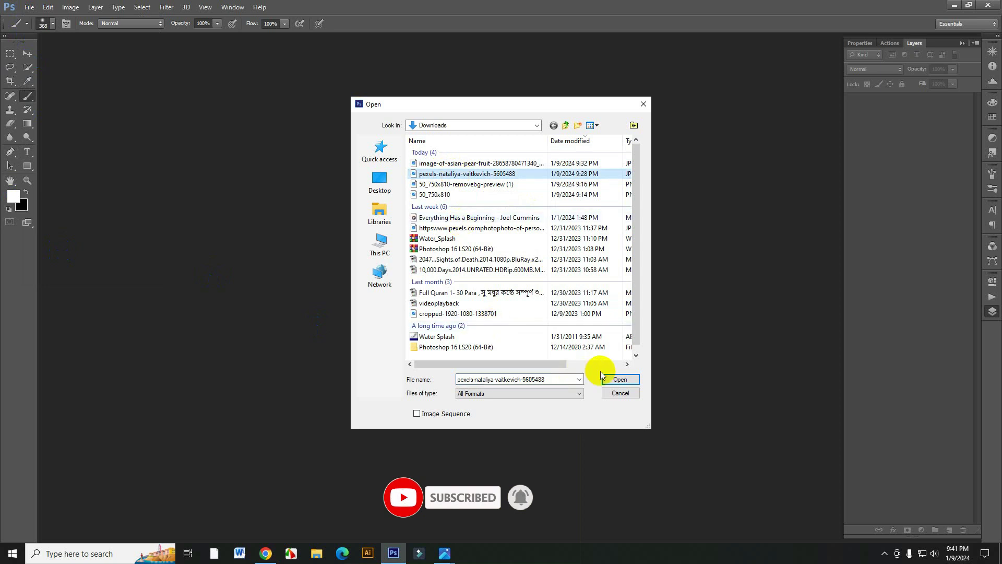
left_click(619, 380)
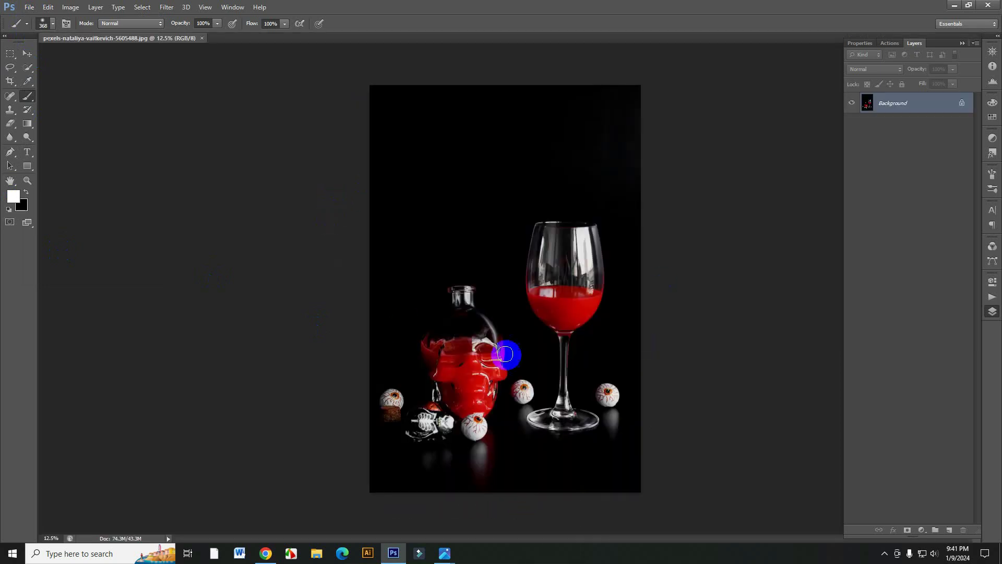
Apply a Gaussian Blur of radius 40 to the whole photo.
left_click(168, 8)
mouse_move(204, 112)
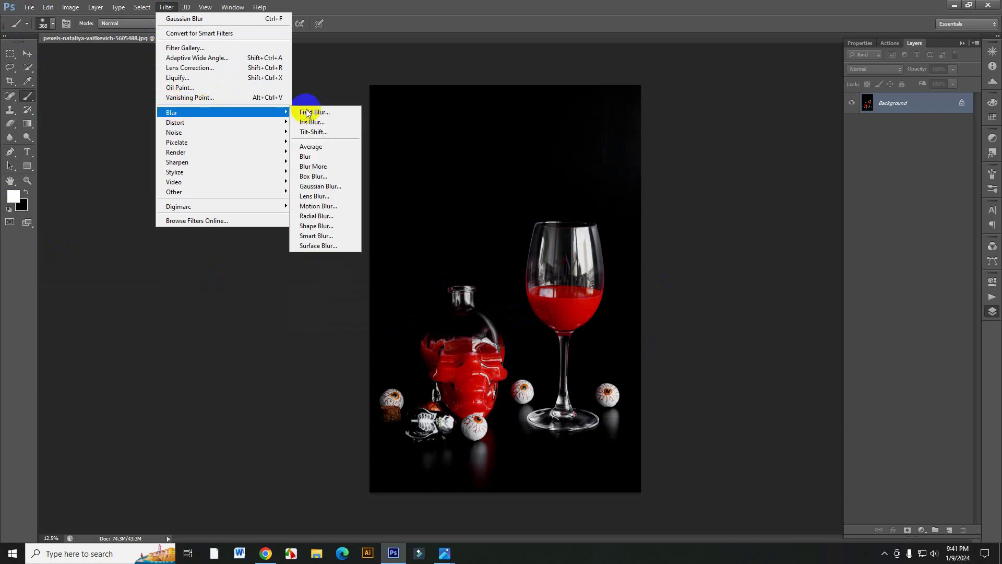
left_click(330, 186)
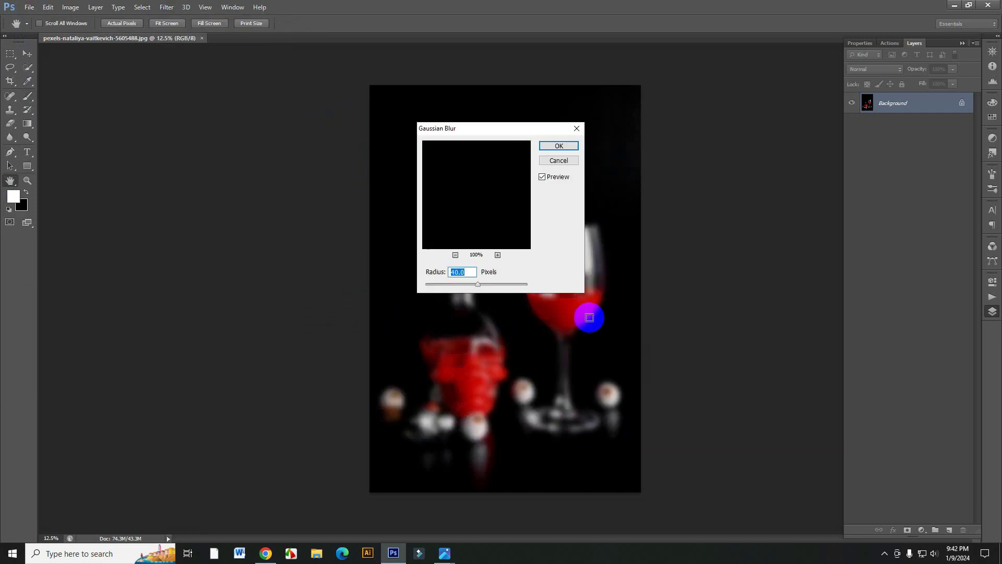
left_click(560, 146)
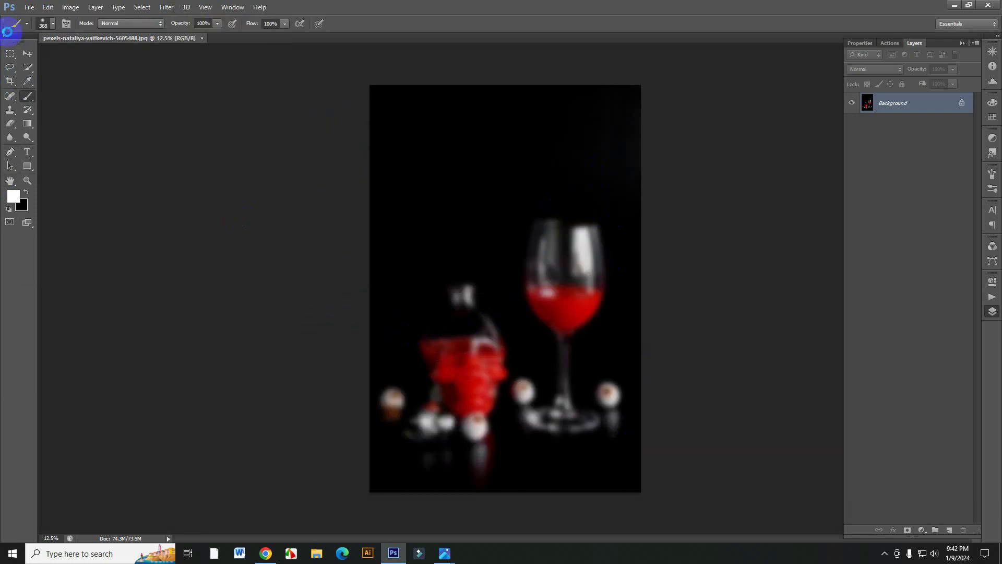
left_click(29, 7)
Place the 50_750x810-removebg-preview (1) pear image, enlarged to fill the scene's centre.
left_click(45, 176)
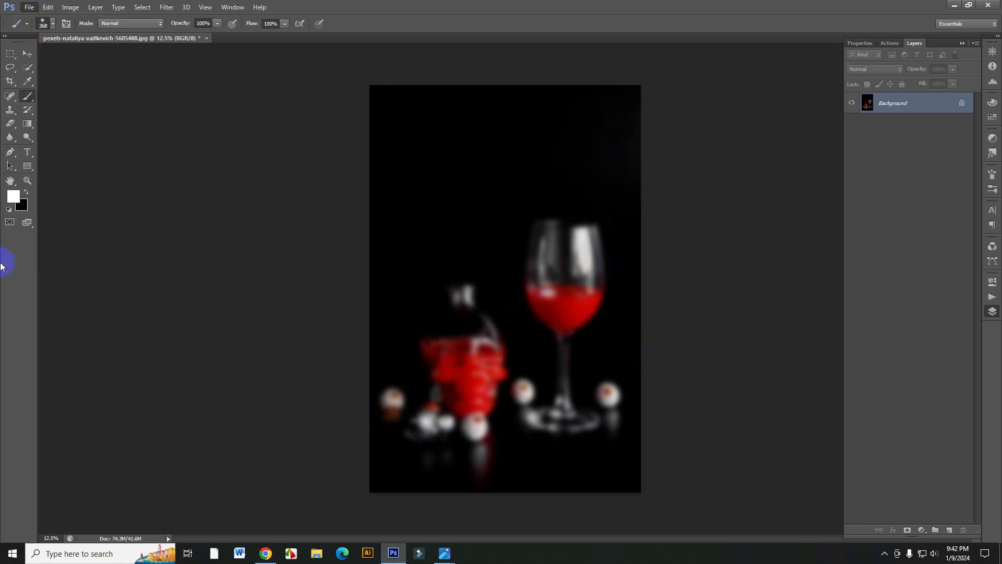
left_click(501, 181)
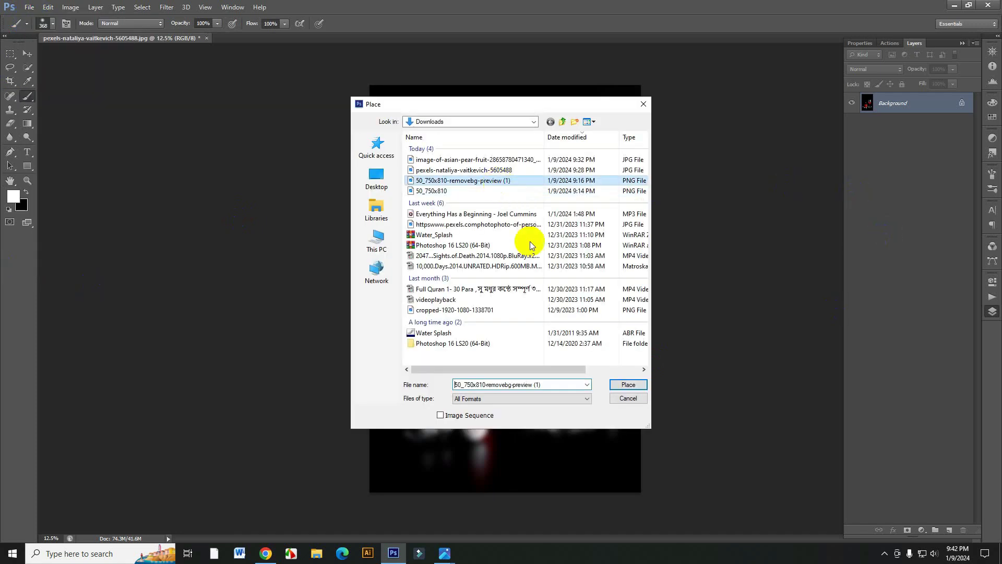
left_click(628, 385)
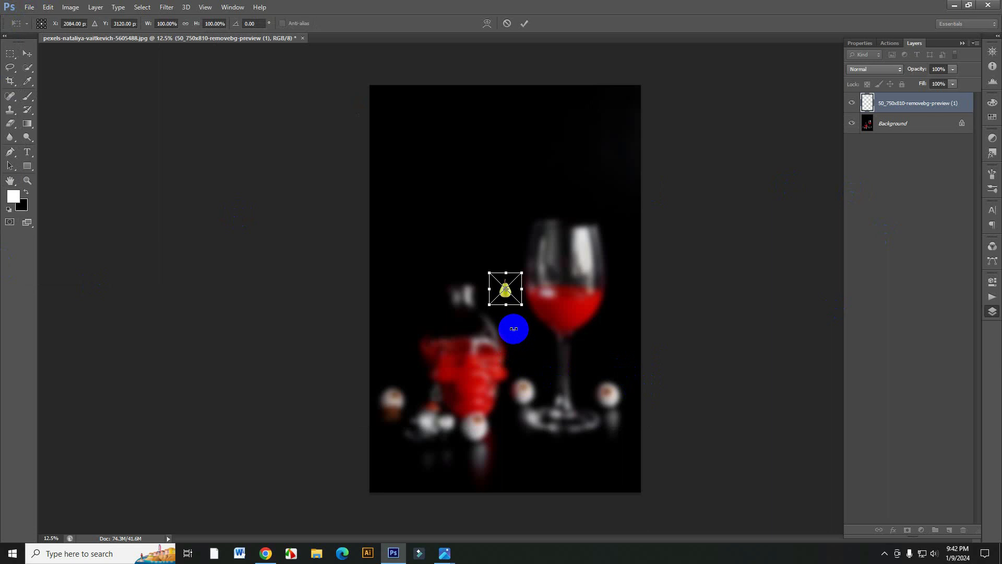
mouse_move(522, 304)
left_mouse_down()
mouse_move(633, 546)
mouse_move(649, 552)
left_mouse_up()
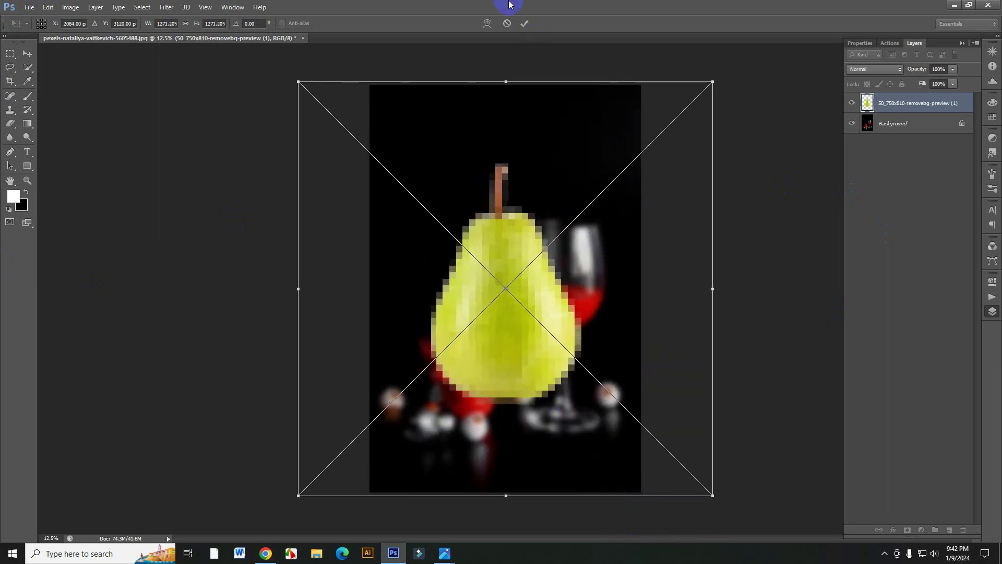
key("Return")
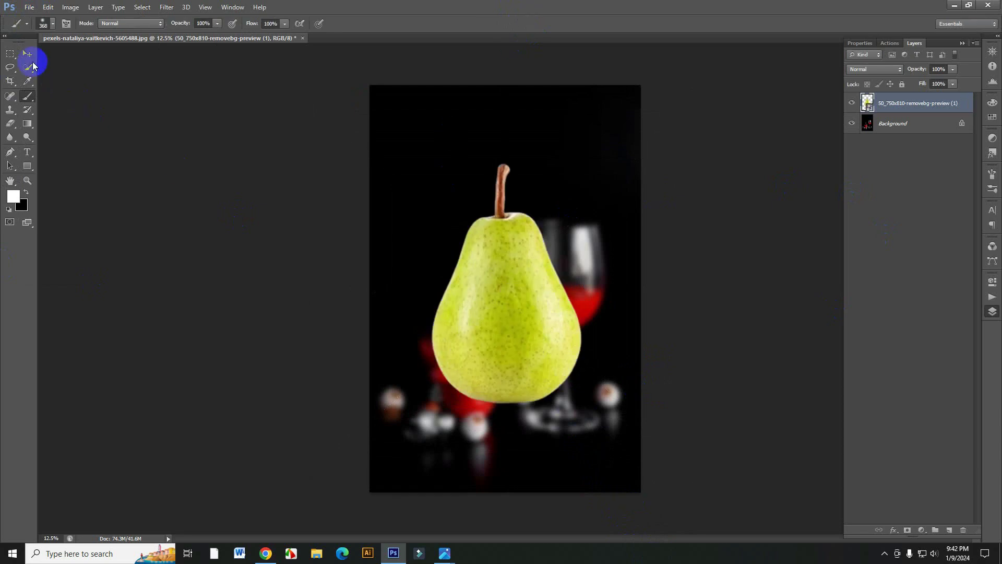
left_click(27, 54)
Nudge the pear slightly down and right, then rasterize its layer.
left_click_drag(515, 348, 518, 363)
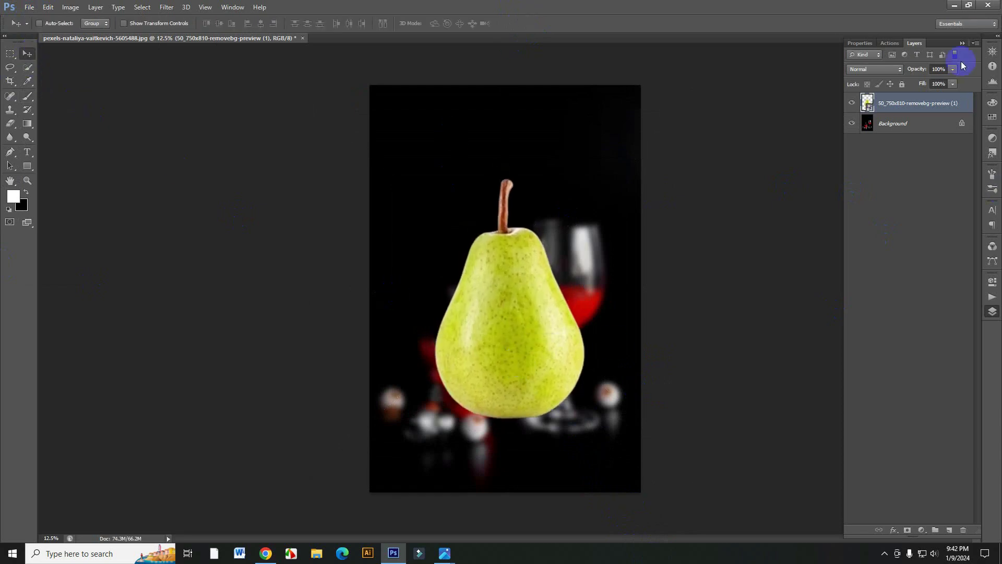
right_click(913, 107)
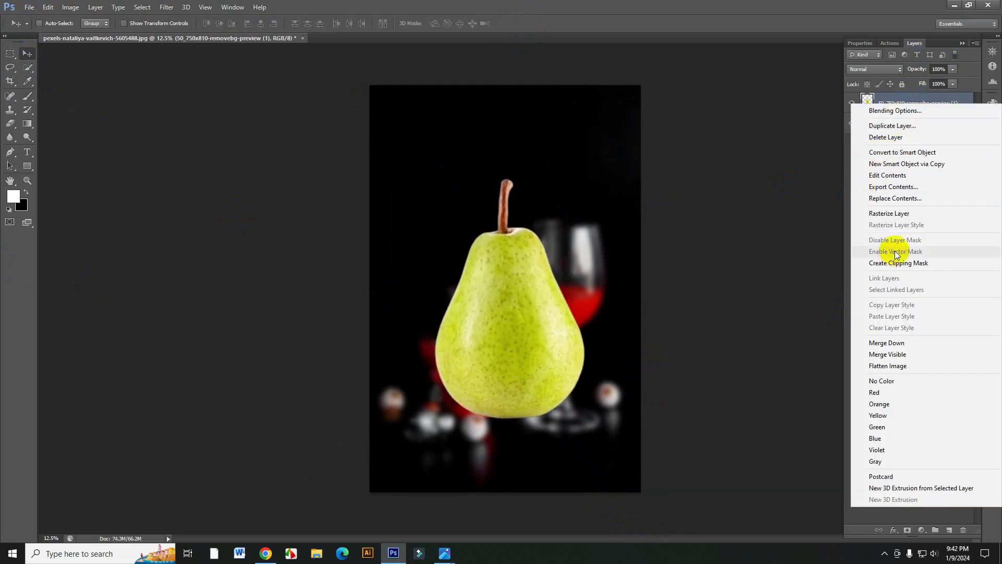
left_click(900, 214)
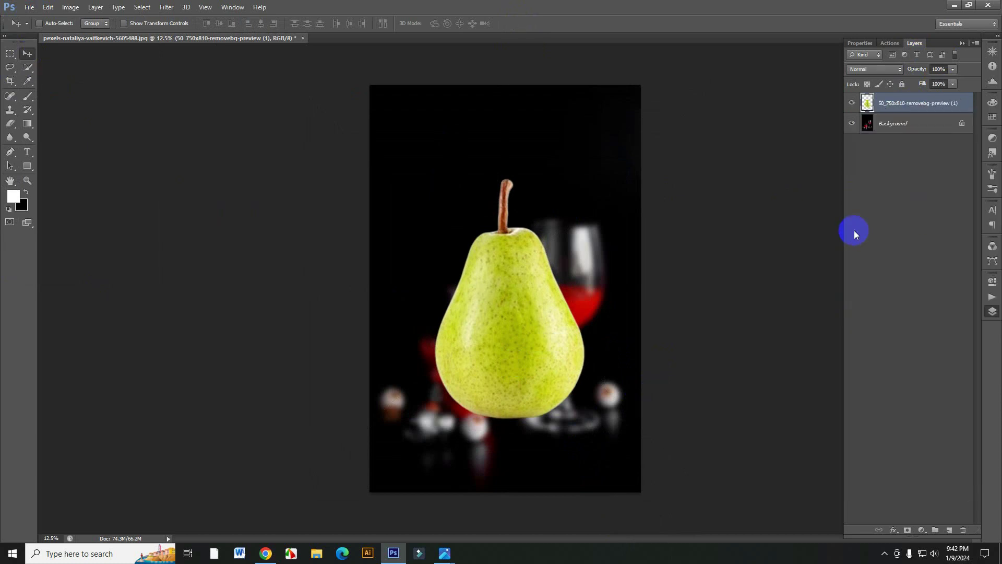
Duplicate the pear layer and set the copy to Screen blending.
key("ctrl+j")
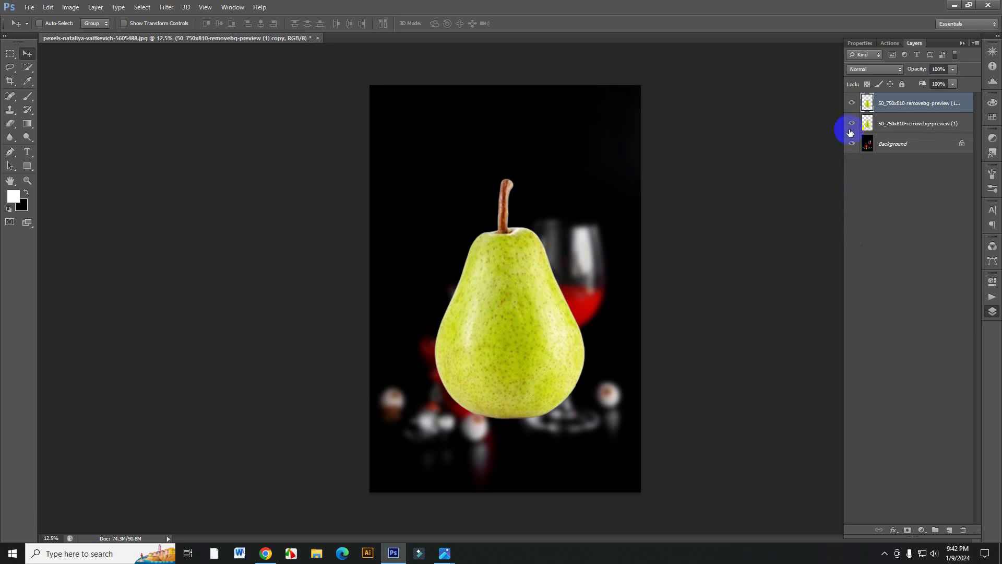
left_click(864, 73)
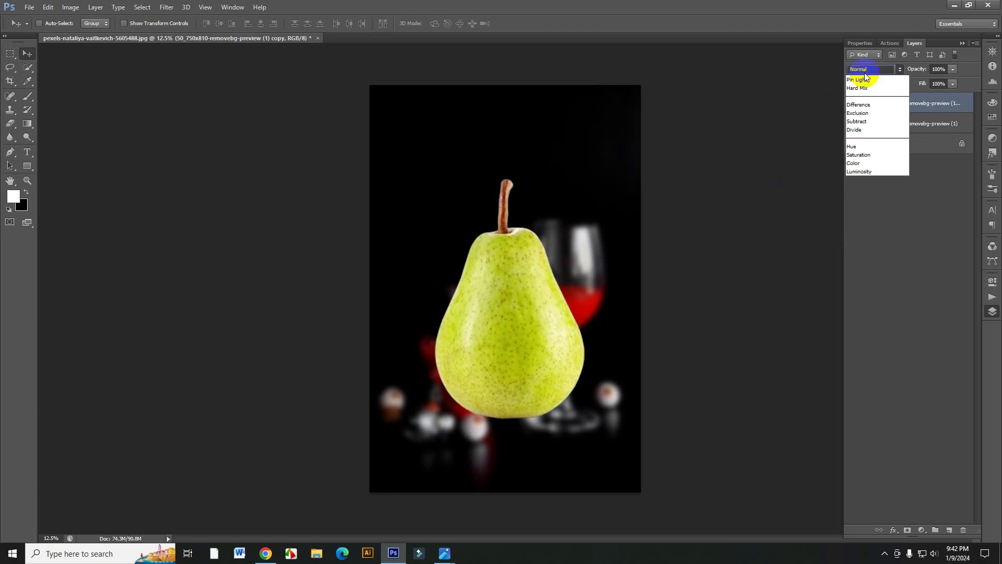
left_click(864, 164)
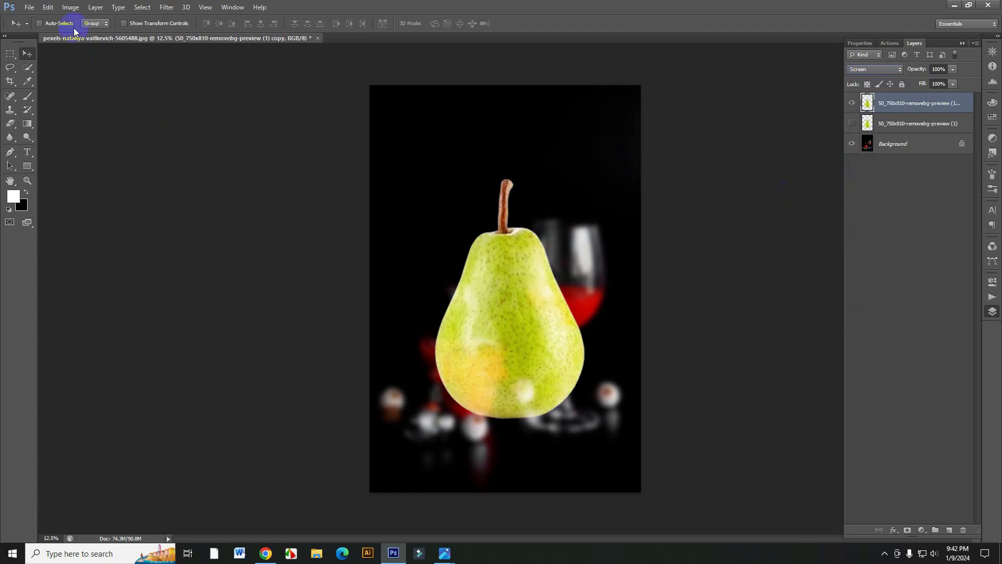
Desaturate the top pear copy and raise its Levels black input to 20.
left_click(70, 8)
mouse_move(86, 33)
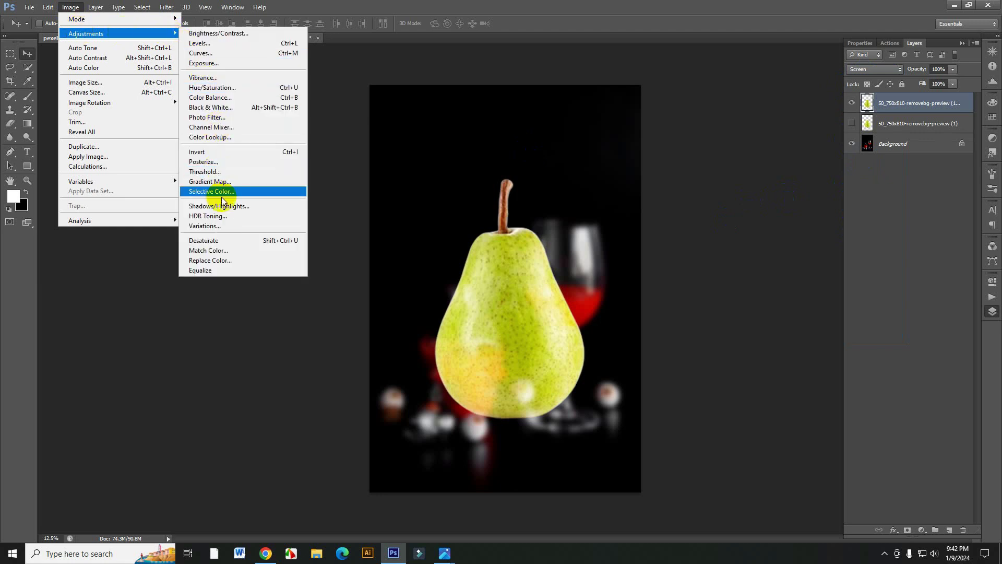
left_click(215, 240)
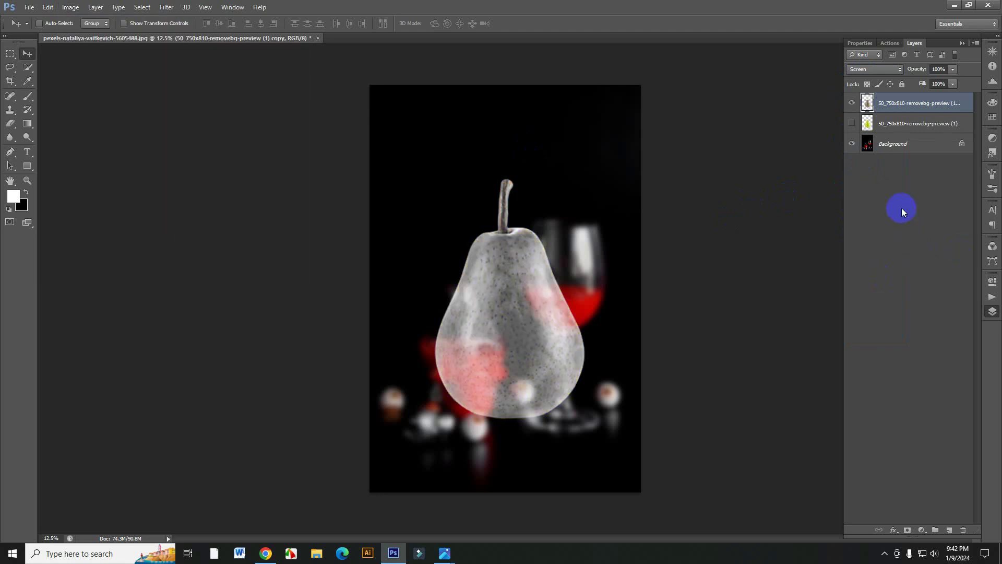
key("ctrl+l")
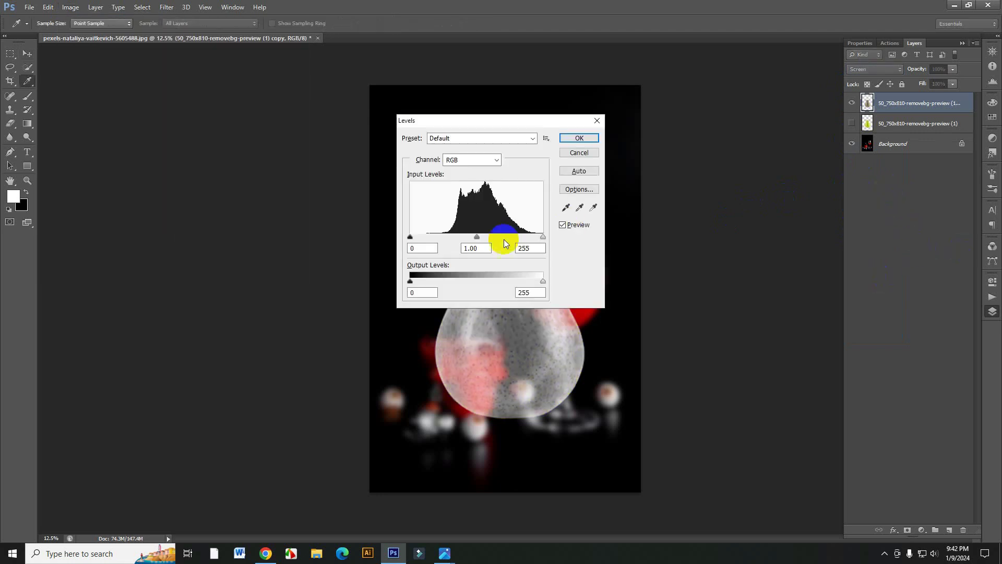
left_click(424, 247)
type("20")
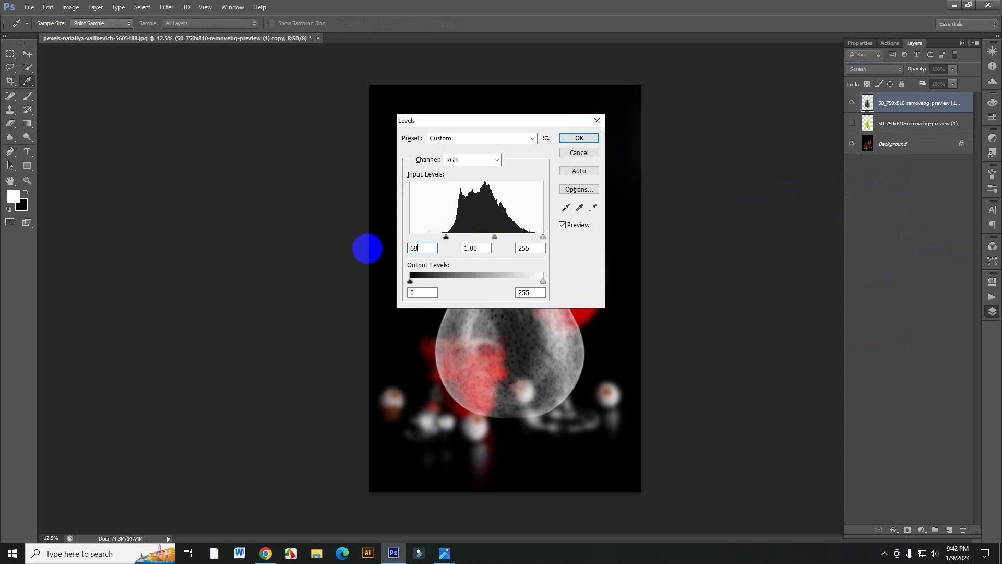
left_click(535, 241)
left_click(577, 138)
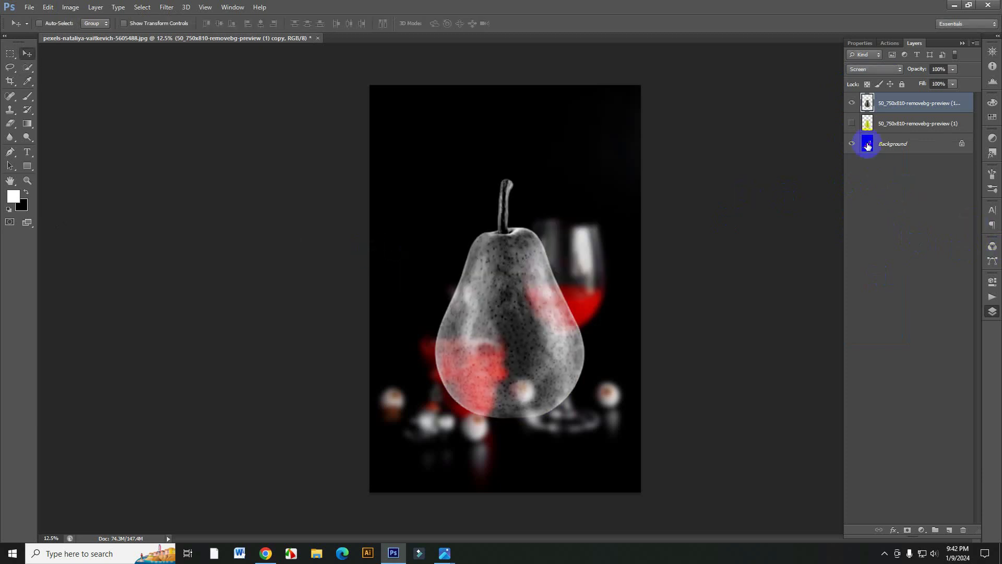
Show and select the original colour pear layer and add a layer mask.
left_click(852, 123)
left_click(898, 126)
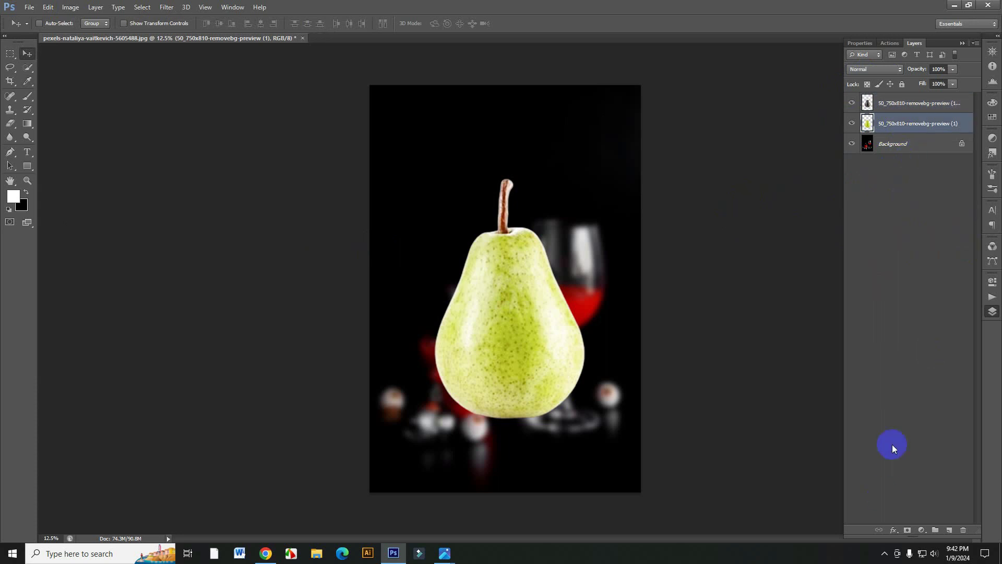
left_click(906, 530)
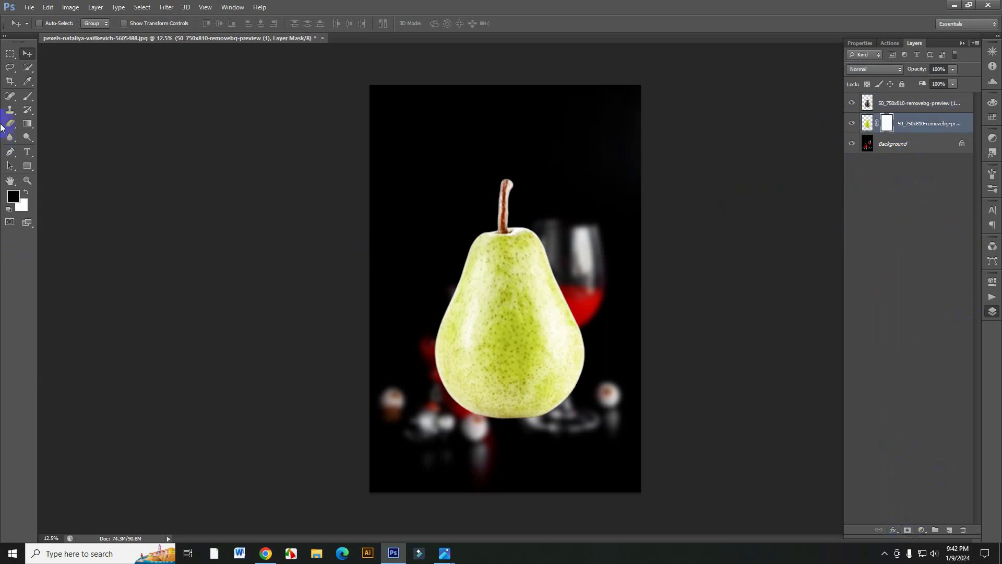
left_click(28, 96)
right_click(28, 96)
Brush black on the mask across the pear's upper body, leaving its bottom green.
left_click(73, 96)
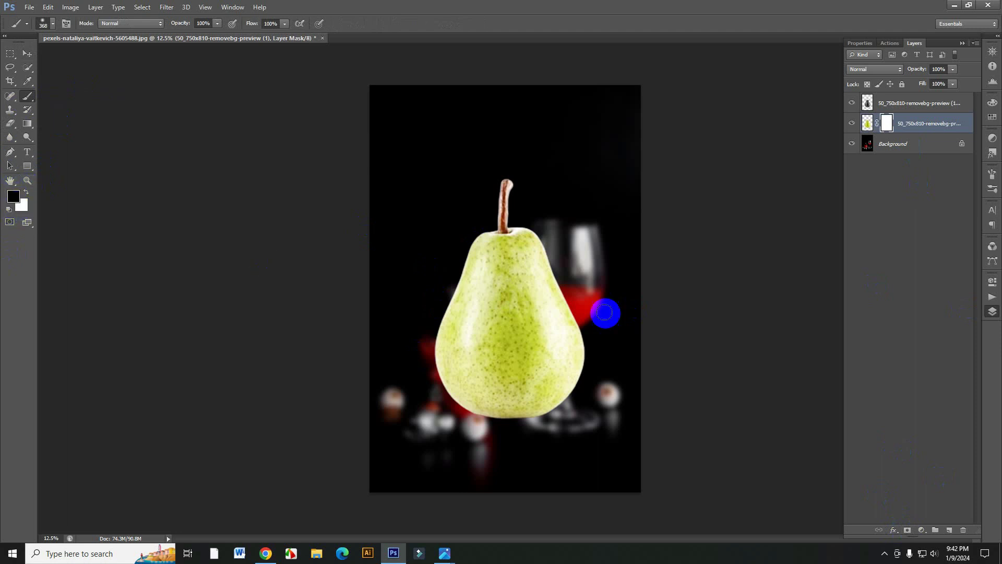
mouse_move(425, 262)
left_mouse_down()
mouse_move(600, 263)
mouse_move(414, 277)
mouse_move(684, 308)
mouse_move(441, 275)
mouse_move(548, 277)
left_mouse_up()
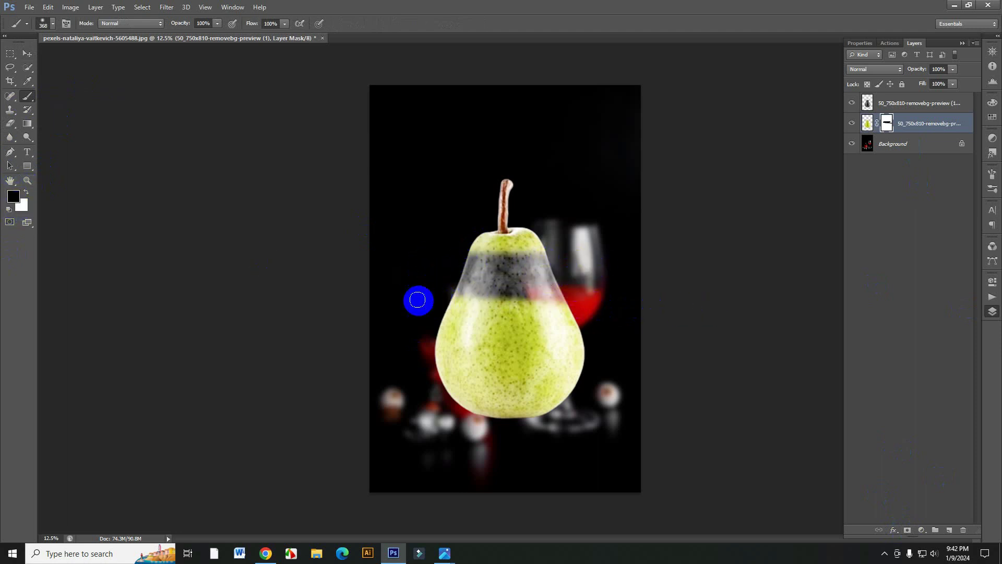
mouse_move(414, 298)
left_mouse_down()
mouse_move(543, 301)
mouse_move(582, 290)
mouse_move(365, 279)
mouse_move(548, 243)
mouse_move(532, 253)
mouse_move(527, 232)
mouse_move(518, 238)
mouse_move(483, 219)
mouse_move(470, 233)
mouse_move(515, 242)
left_mouse_up()
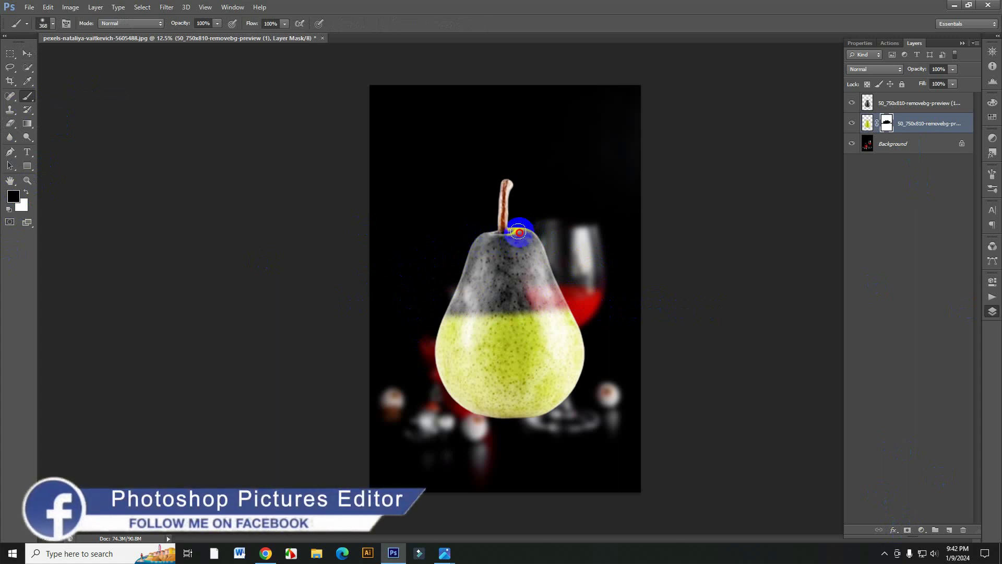
Open the Asian pear photo as a second document.
left_click(29, 7)
left_click(42, 27)
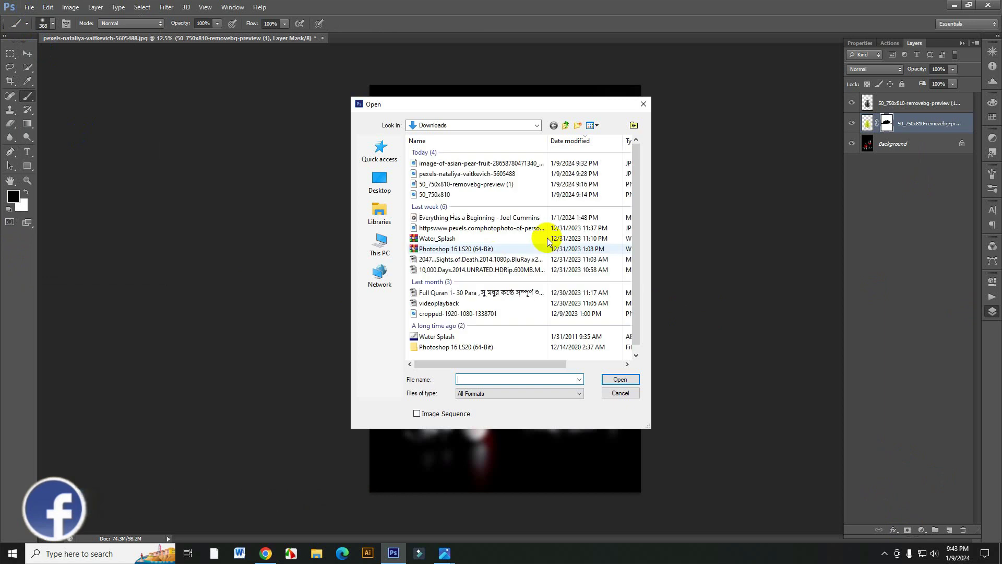
left_click(441, 163)
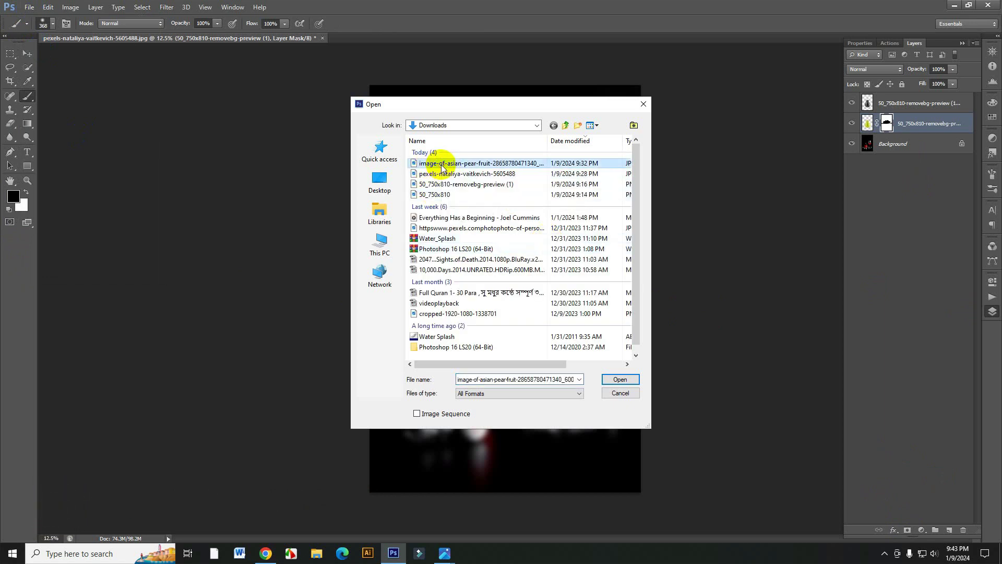
left_click(621, 379)
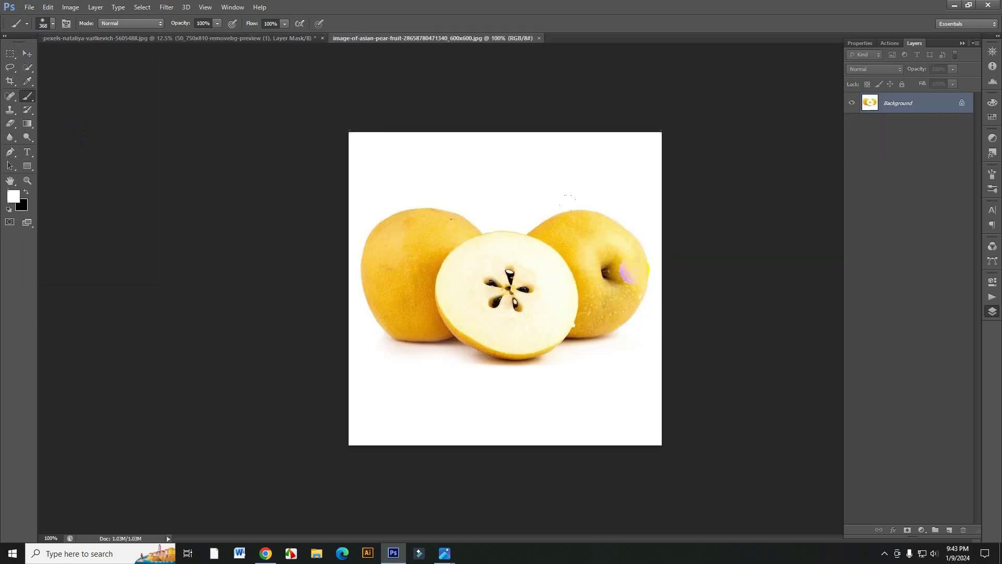
Select the central sliced pear half with the Quick Selection Tool.
left_click(30, 70)
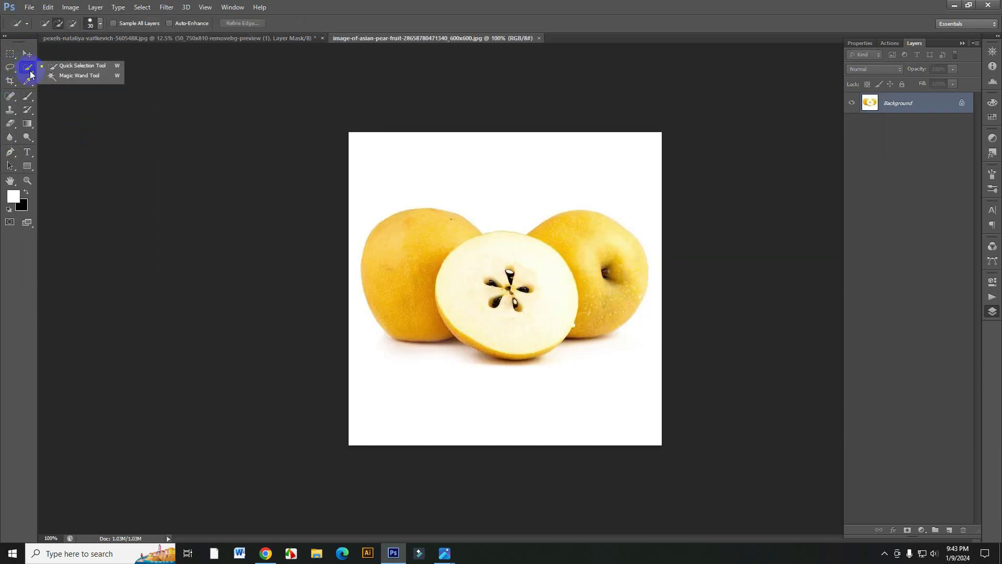
left_click(71, 66)
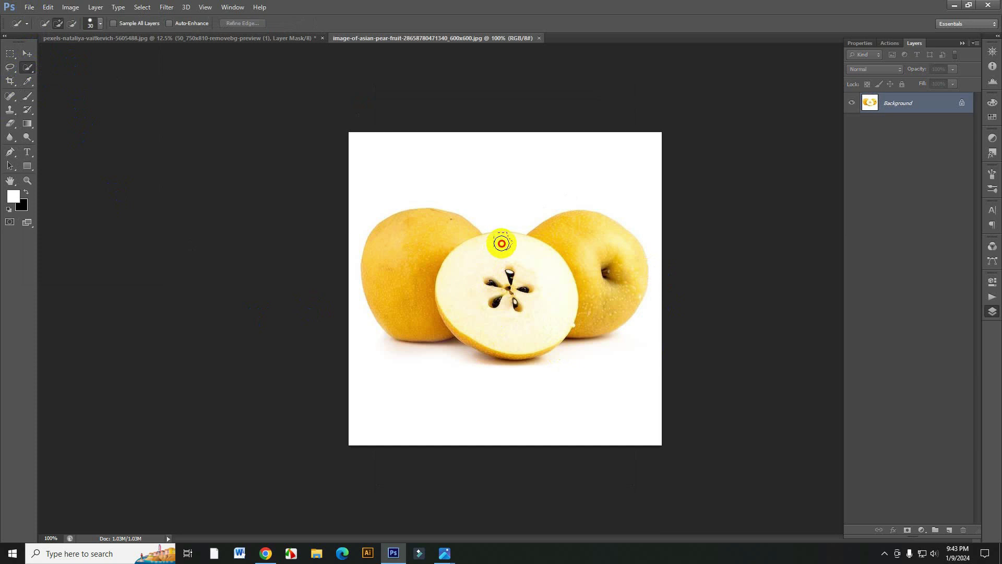
left_click_drag(502, 243, 513, 322)
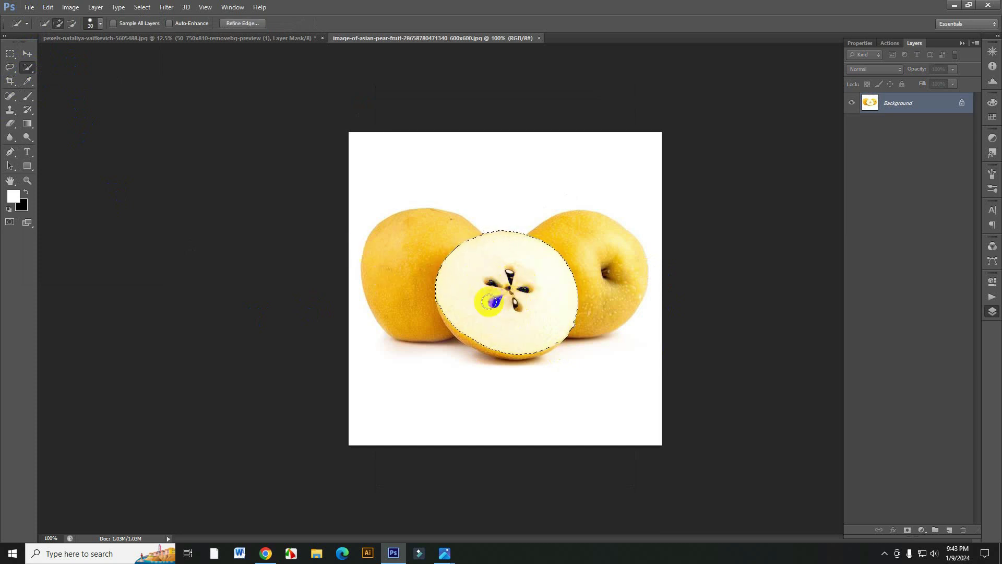
left_click(16, 95)
left_click(27, 54)
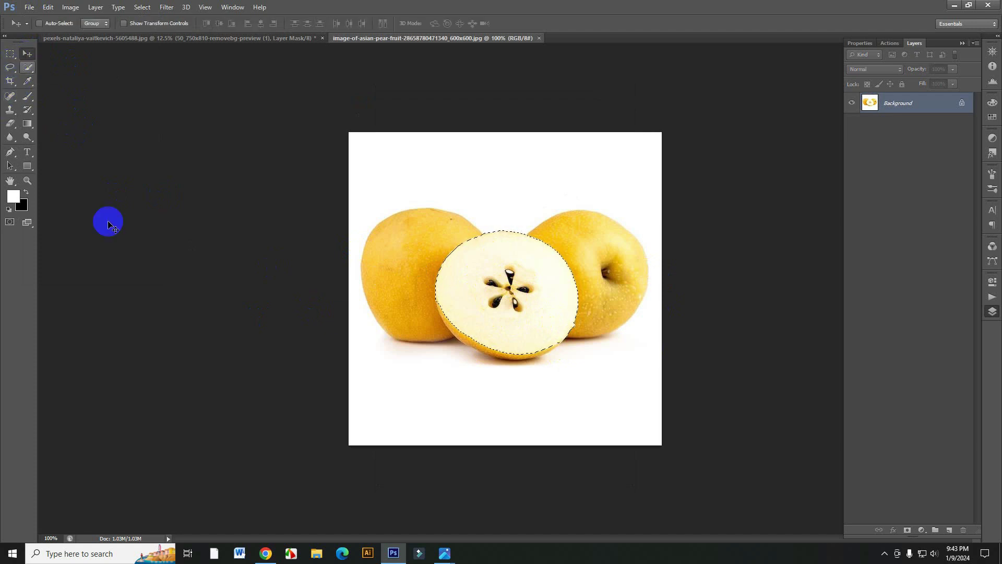
Drag the pear slice into the still life and stretch it across the pear's middle.
mouse_move(459, 291)
left_mouse_down()
mouse_move(211, 38)
mouse_move(487, 318)
left_mouse_up()
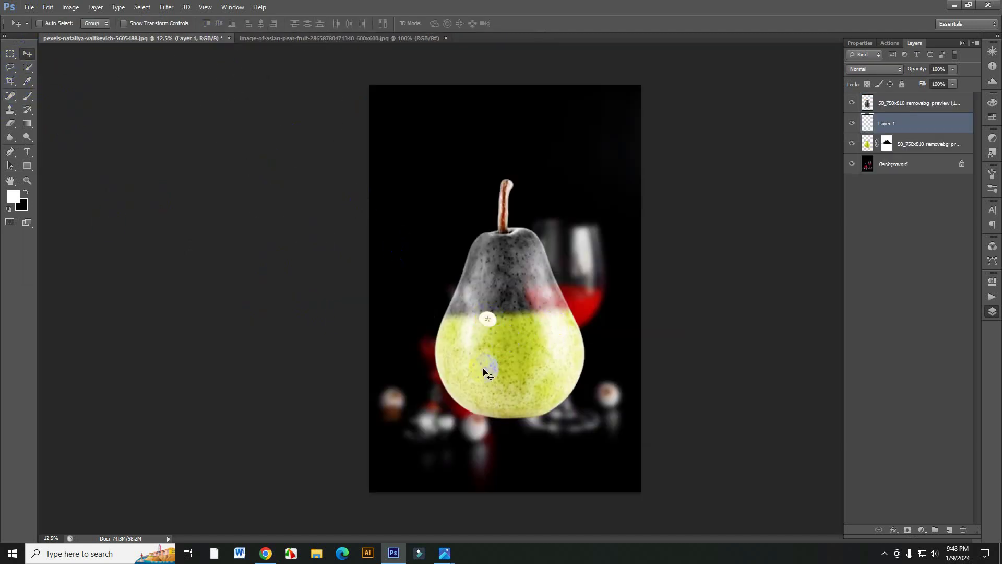
key("ctrl+t")
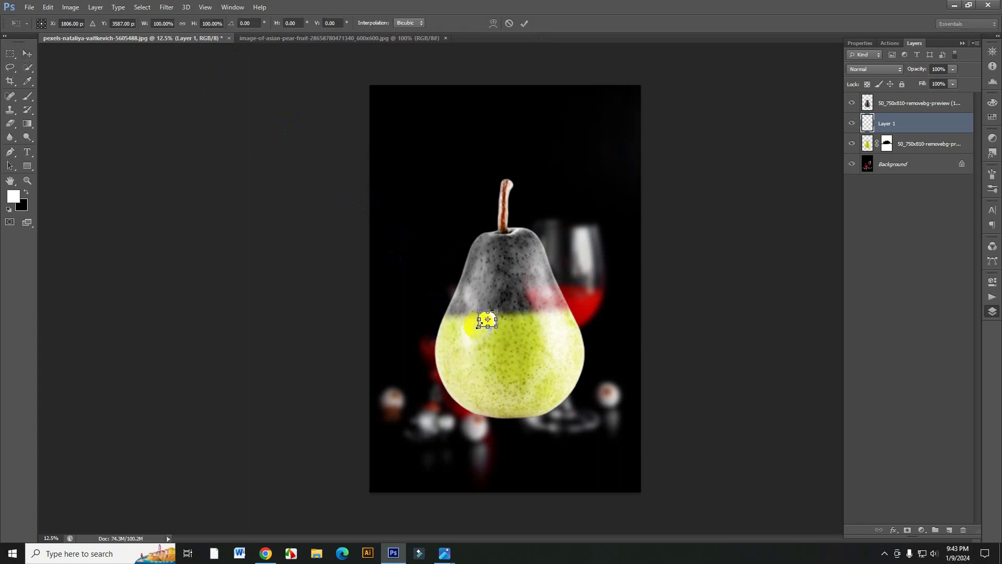
mouse_move(496, 327)
left_mouse_down()
mouse_move(534, 360)
mouse_move(486, 317)
mouse_move(512, 303)
mouse_move(529, 312)
mouse_move(508, 299)
left_mouse_up()
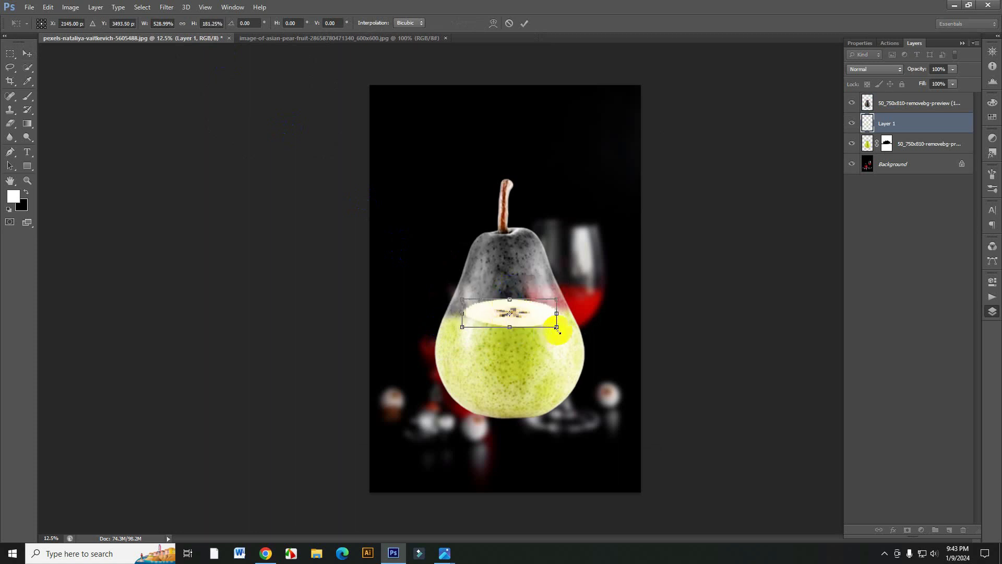
mouse_move(557, 327)
left_mouse_down()
mouse_move(565, 332)
mouse_move(512, 315)
left_mouse_up()
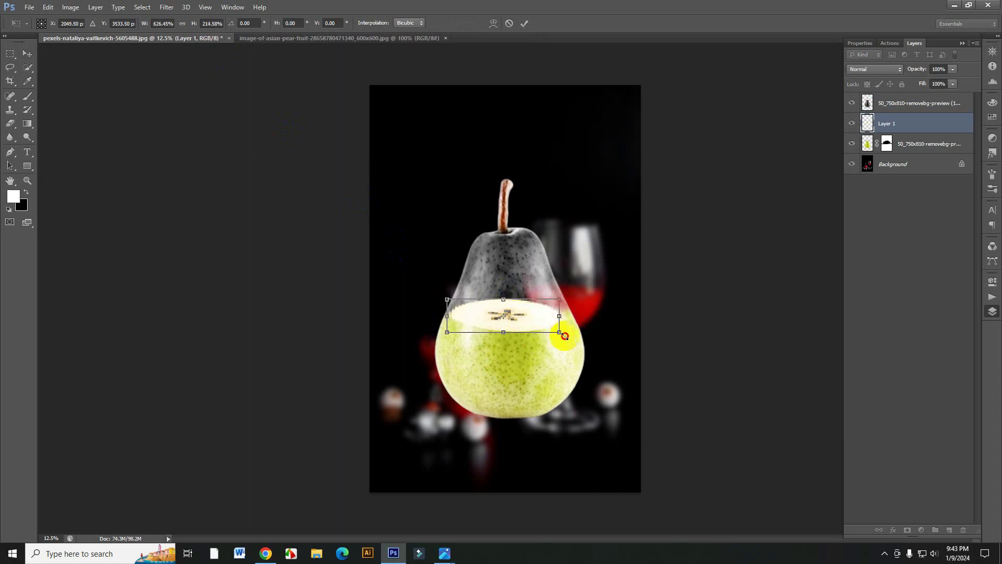
left_click_drag(564, 335, 576, 332)
mouse_move(510, 315)
left_mouse_down()
mouse_move(508, 306)
mouse_move(512, 319)
left_mouse_up()
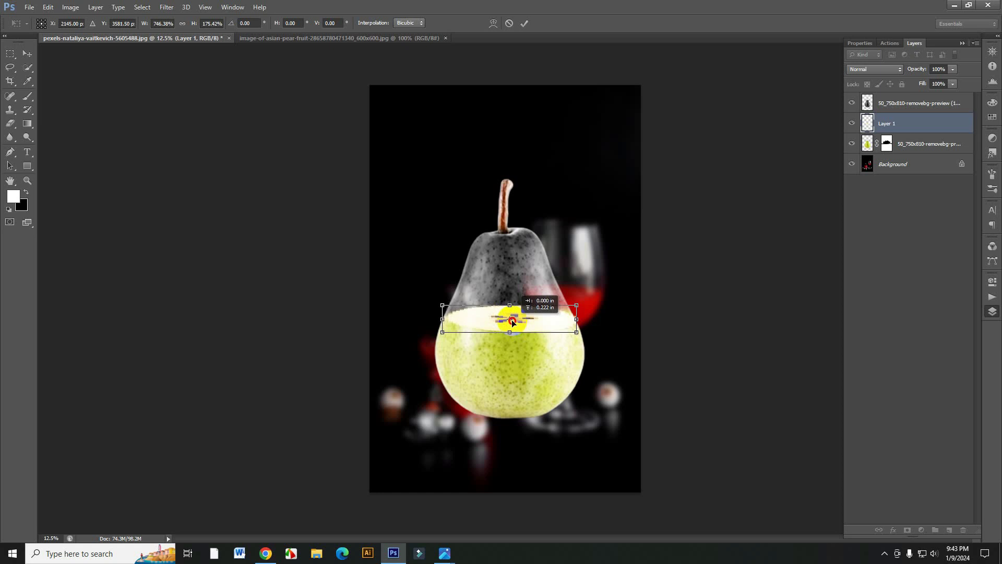
left_click(526, 27)
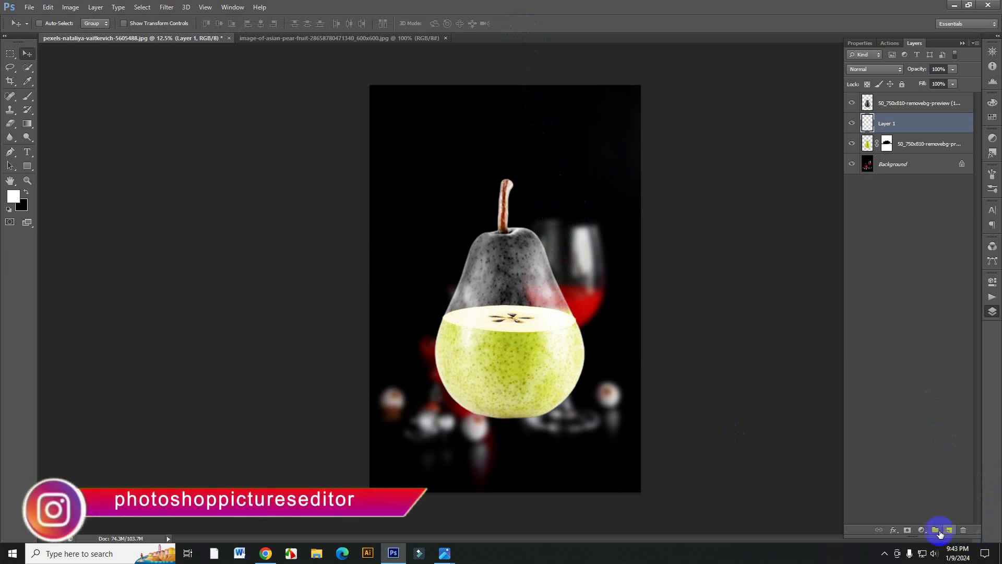
Add a blank layer above the slice and load an enlarged water-splash brush preset.
left_click(948, 530)
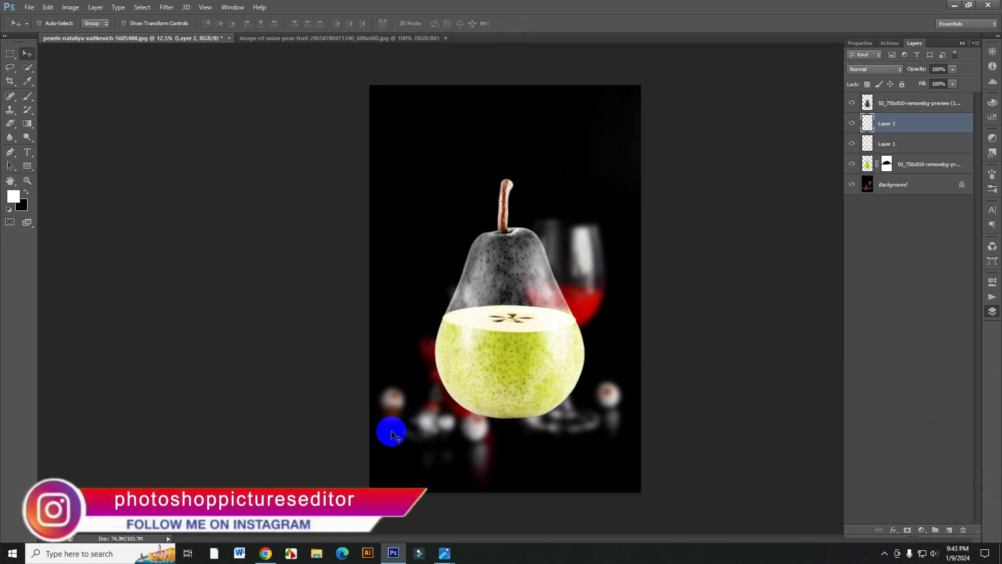
right_click(27, 103)
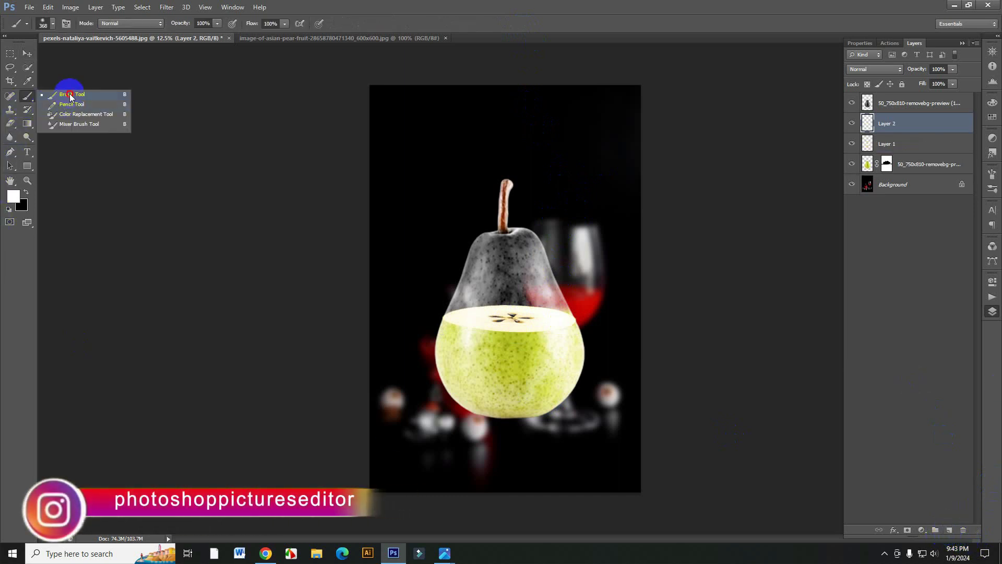
left_click(67, 97)
left_click(53, 24)
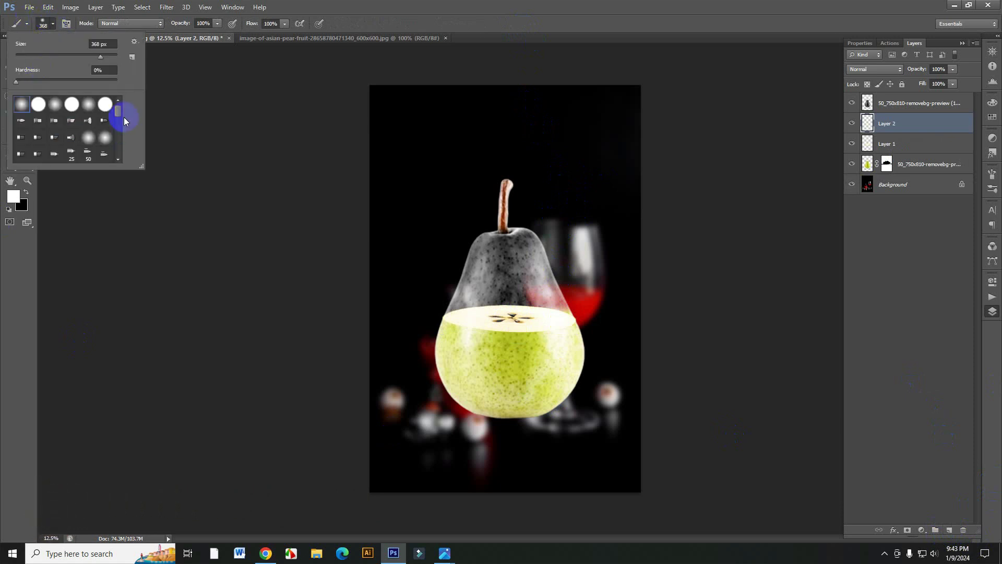
left_click_drag(124, 120, 126, 172)
left_click(104, 139)
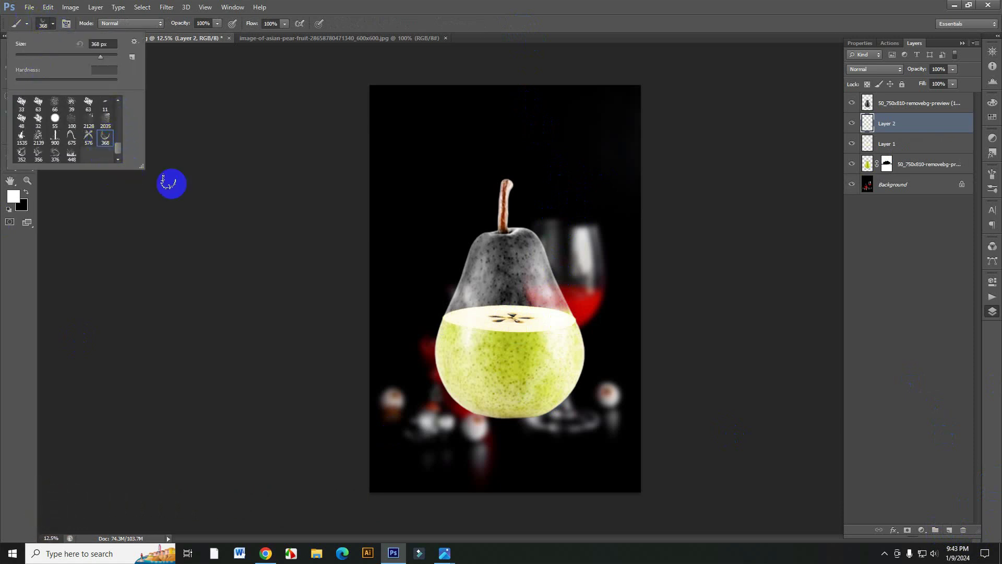
left_click(194, 157)
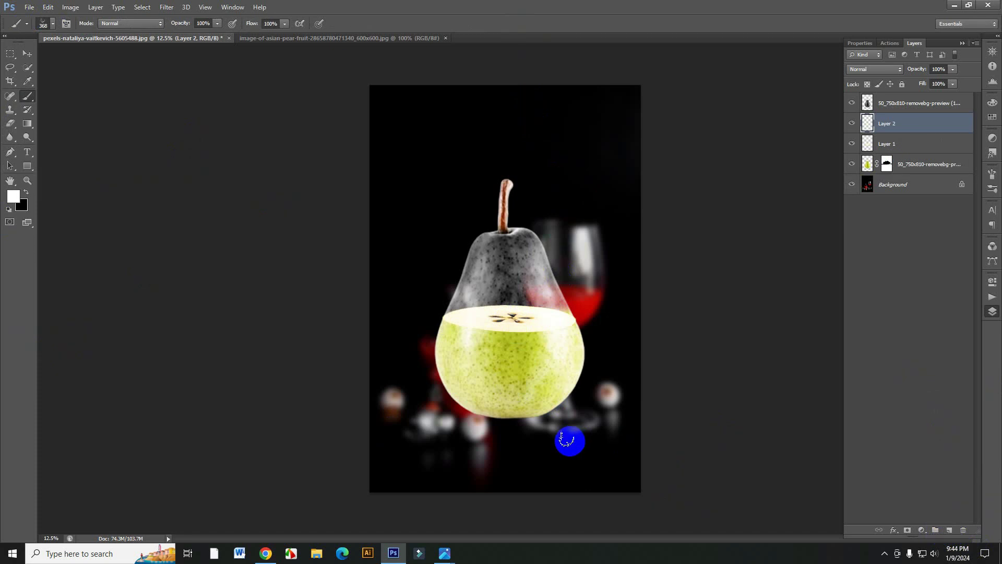
key("bracketright")
key("bracketright")
key("bracketright")
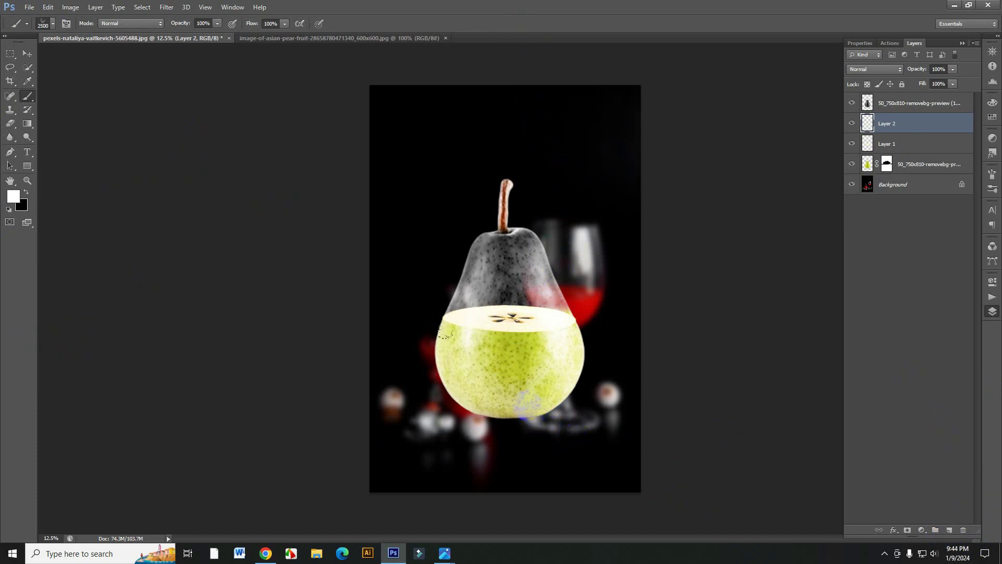
key("bracketright")
key("bracketright")
key("bracketright")
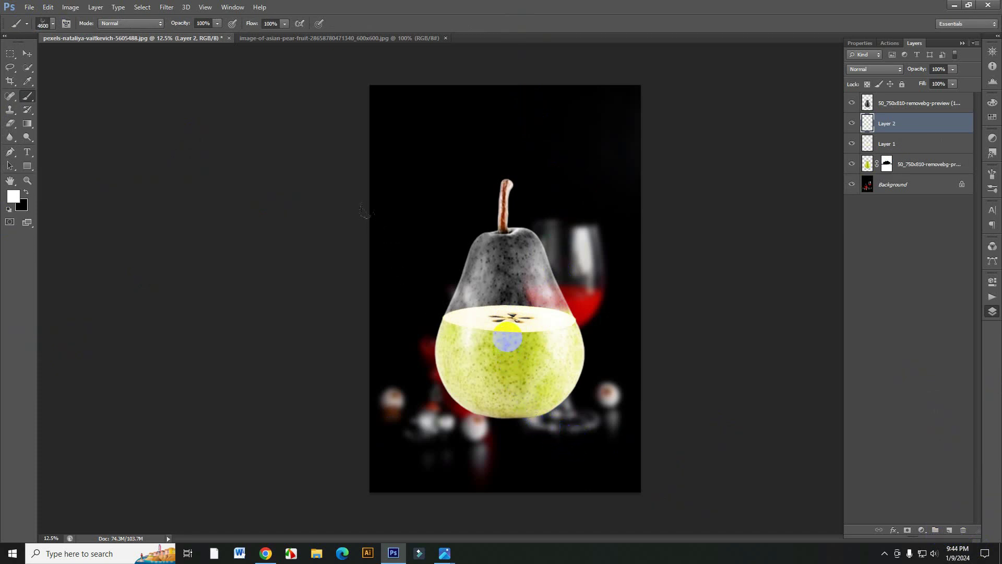
Stamp one large white water splash wrapping around the pear's lower half.
left_click(509, 334)
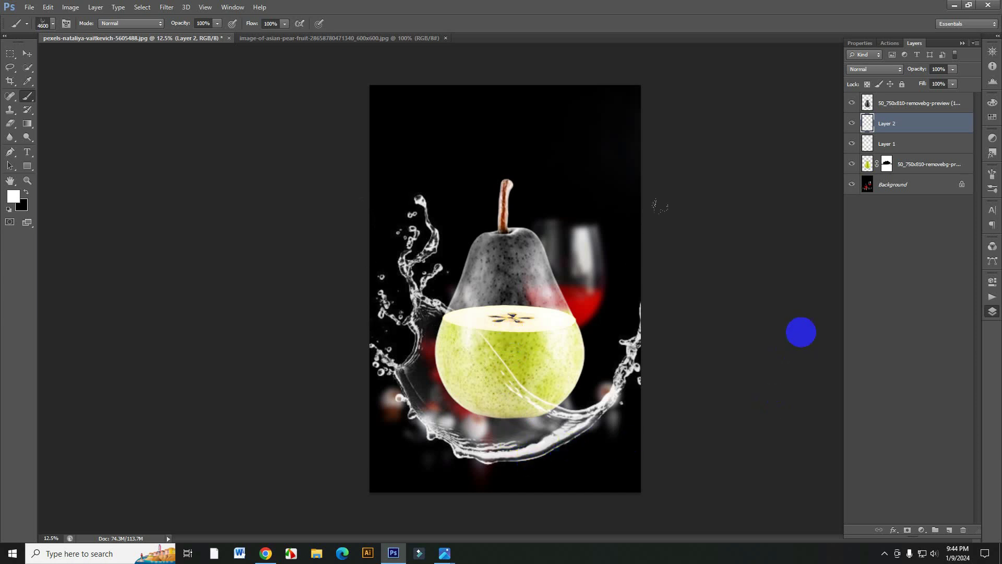